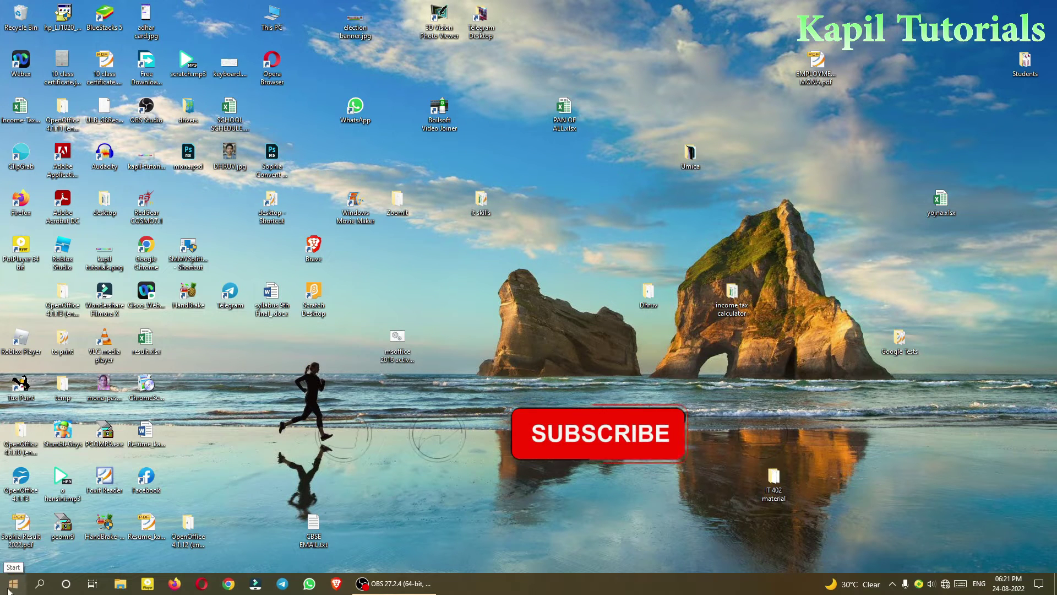
Launch Adobe Photoshop CC 2019 from the Recent list in Windows search.
click(39, 583)
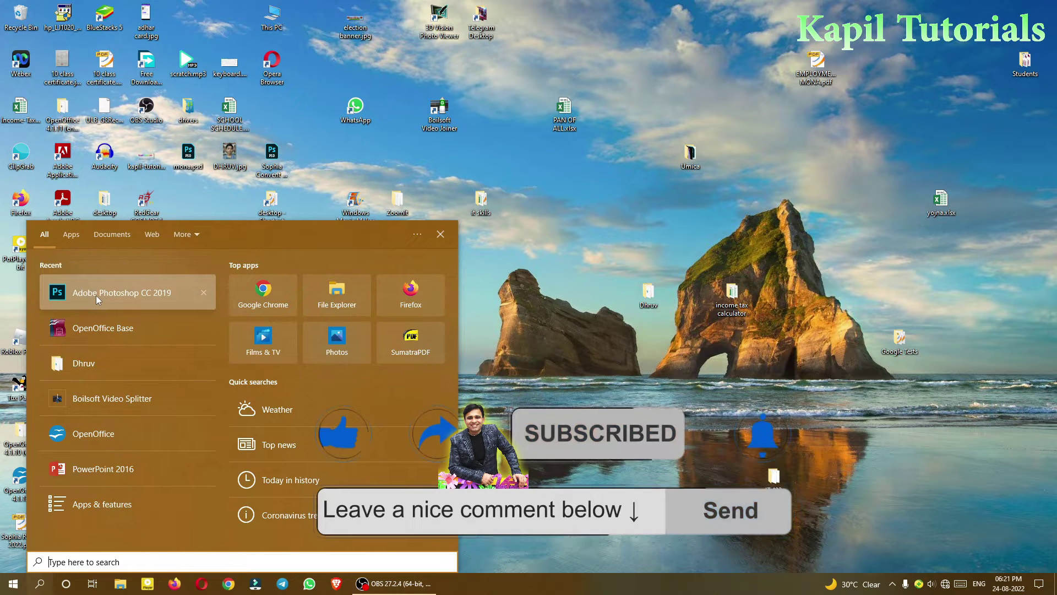
click(96, 295)
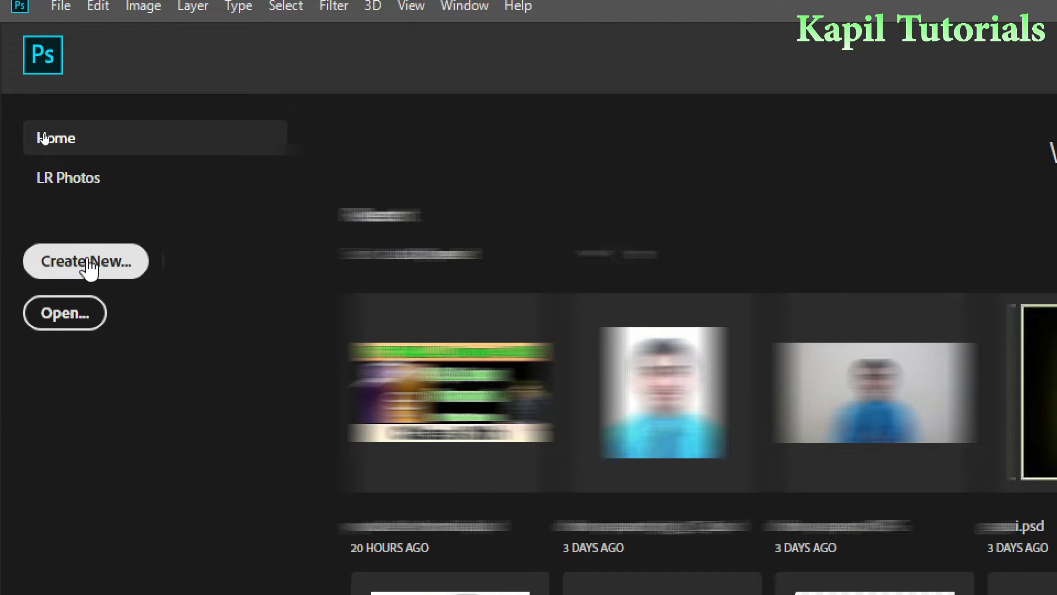
Choose Create New... on the Photoshop Home screen to start a blank document.
click(89, 262)
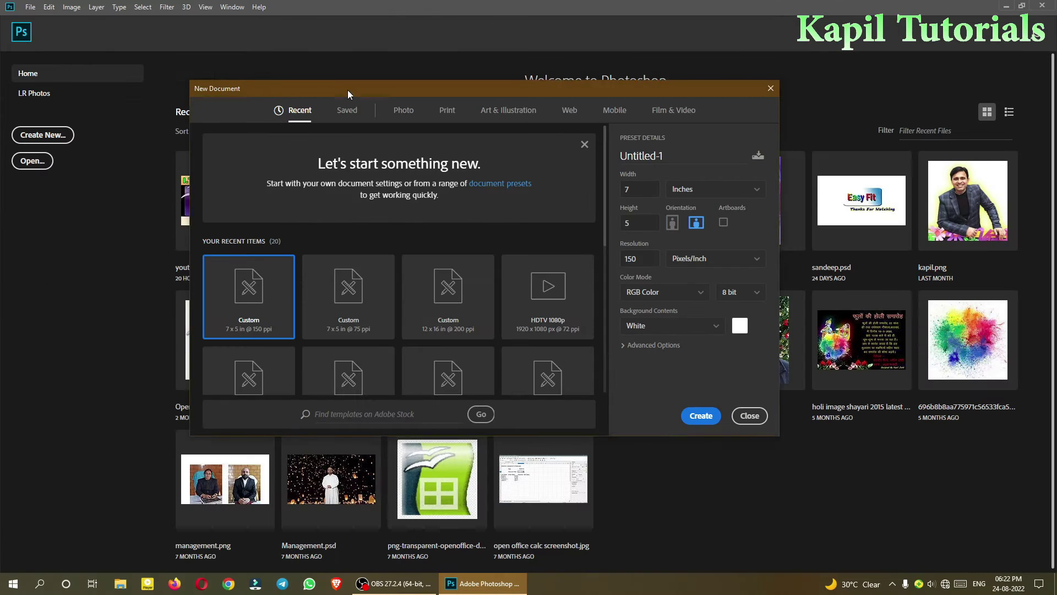
Reposition the New Document dialog and check the Saved tab, which lists no presets.
drag(306, 88, 322, 102)
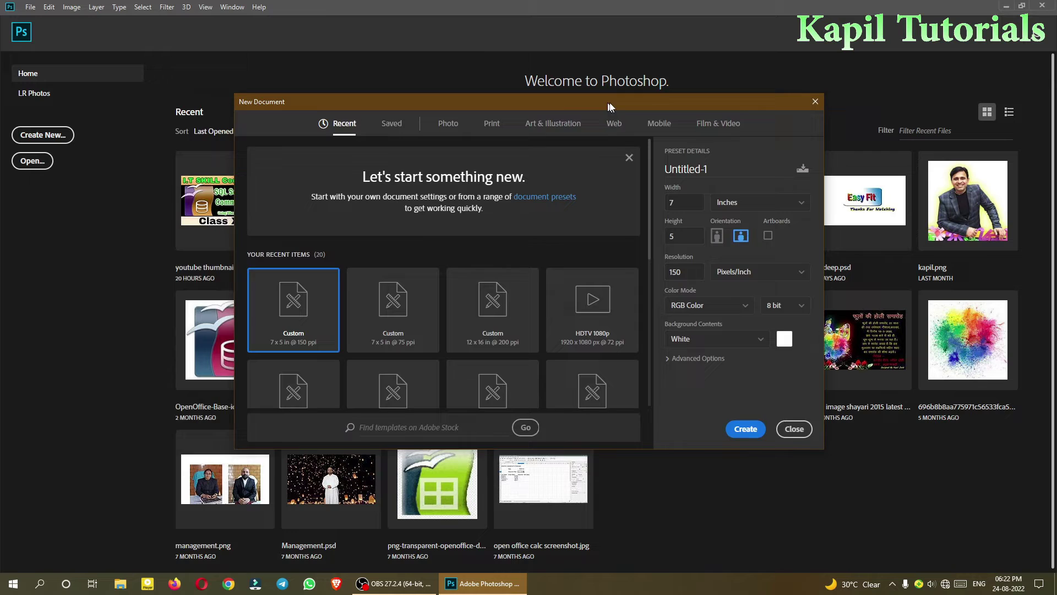
drag(608, 103, 572, 108)
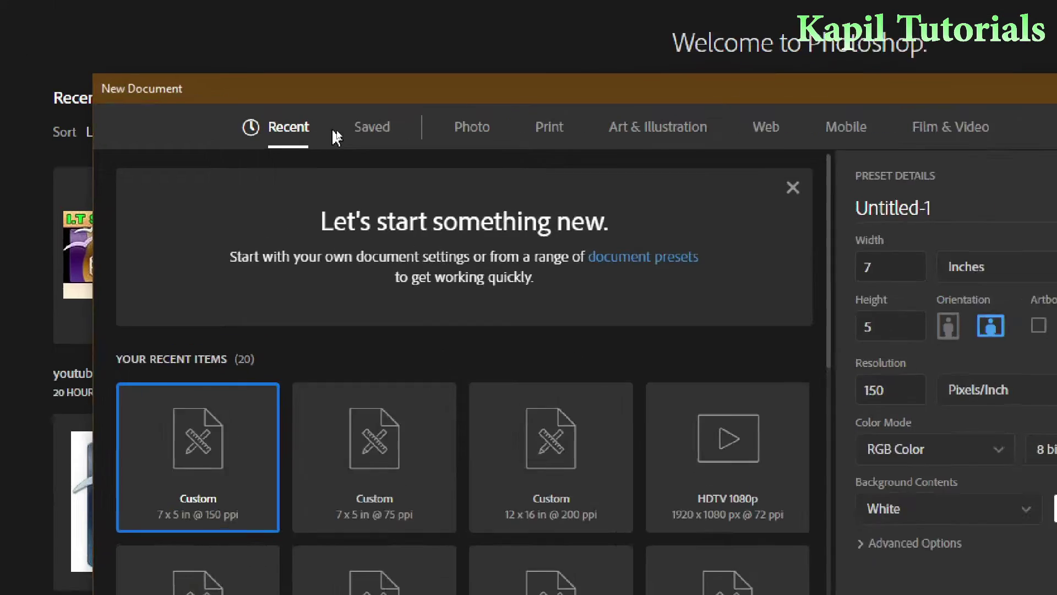
click(355, 129)
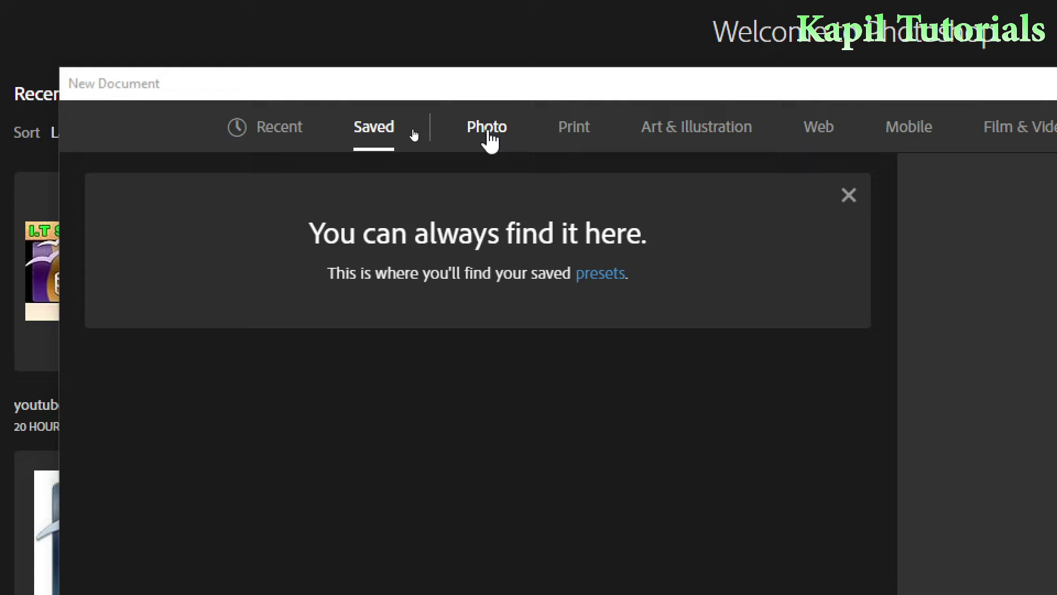
Browse the Photo presets, try Landscape 2 x 3, then switch to the Print presets.
click(490, 138)
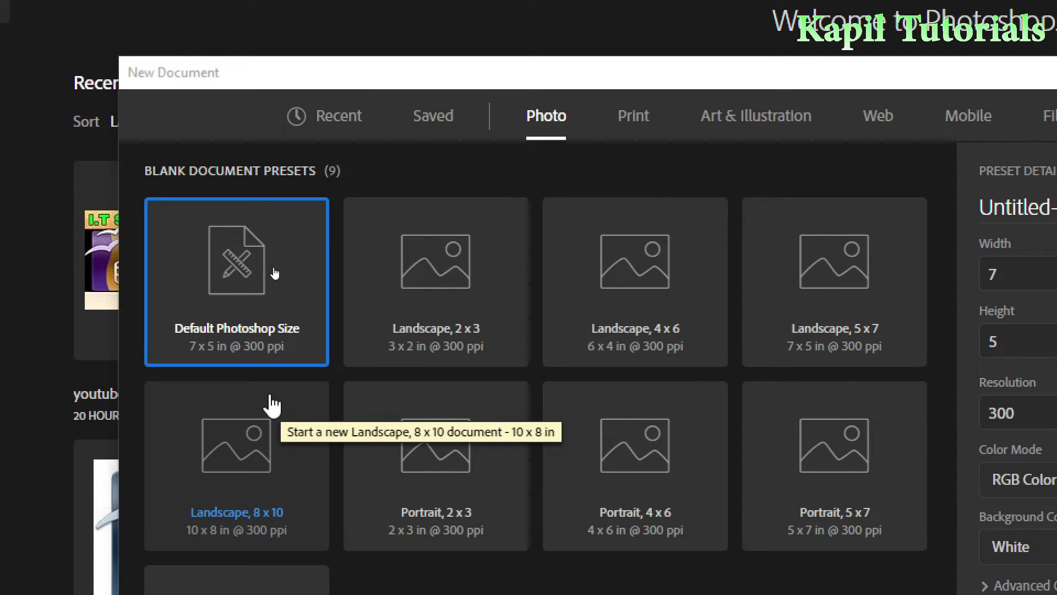
click(478, 316)
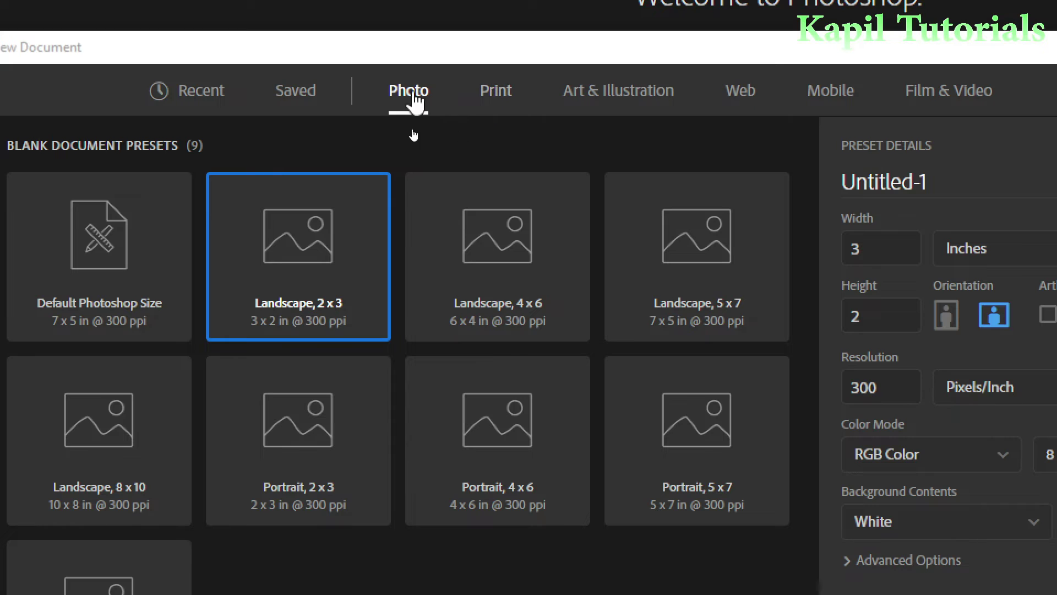
click(490, 97)
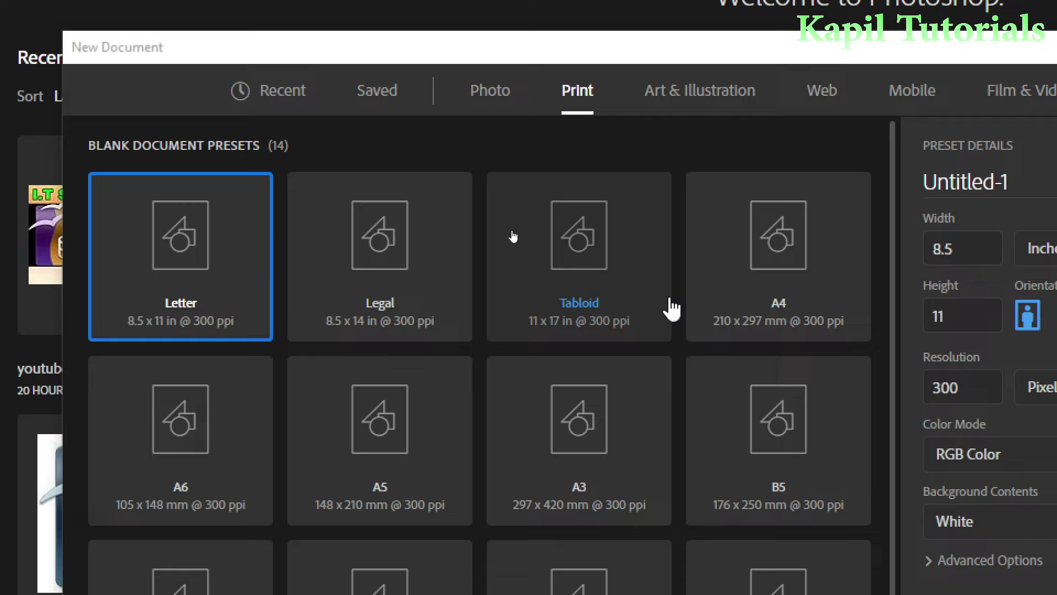
Choose the A4 print preset and show its size in inches (8.268 x 11.693).
click(774, 300)
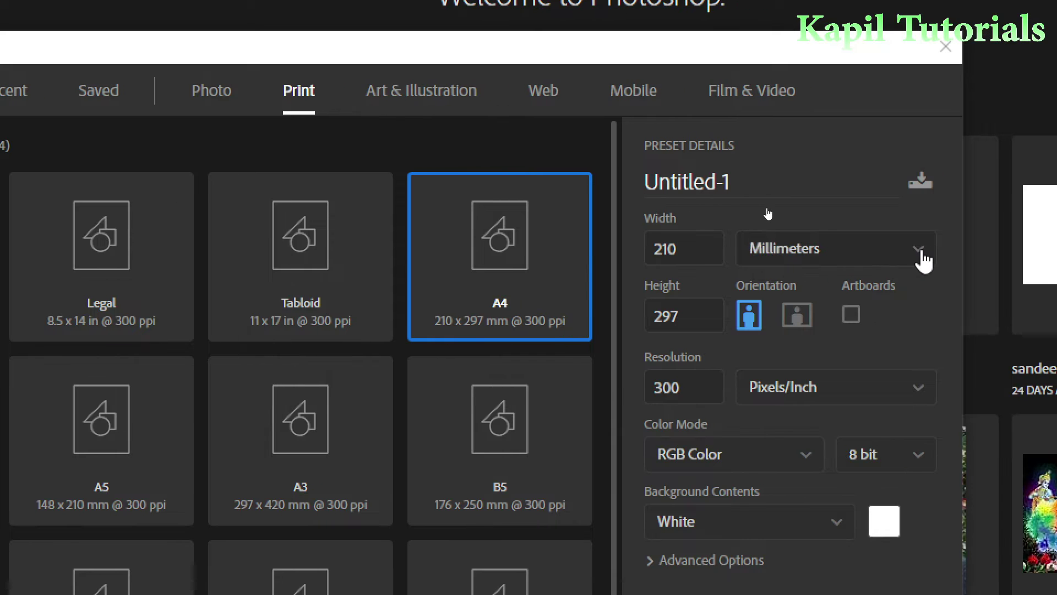
click(964, 252)
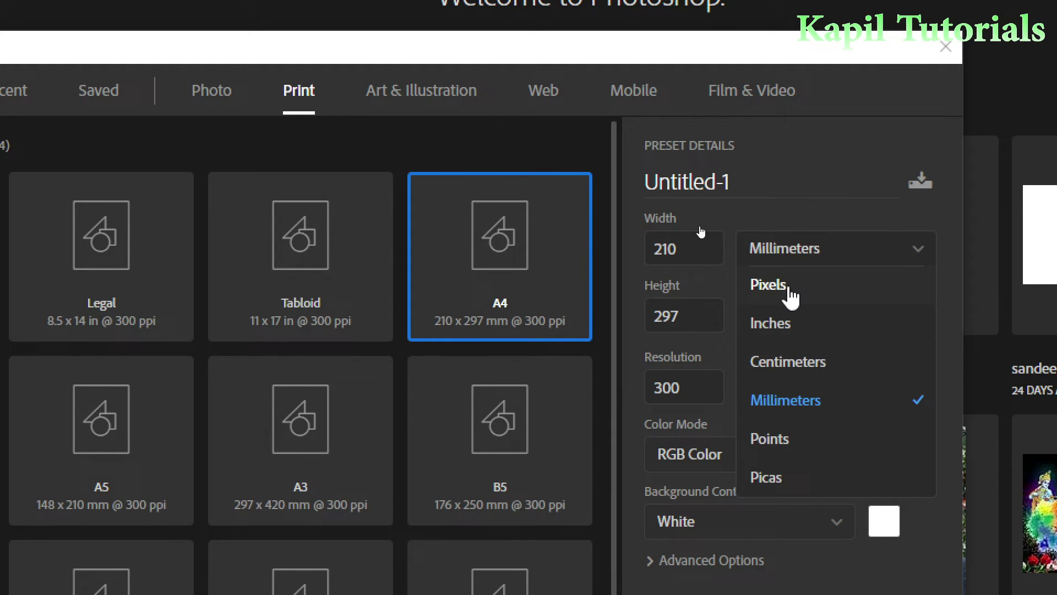
click(782, 325)
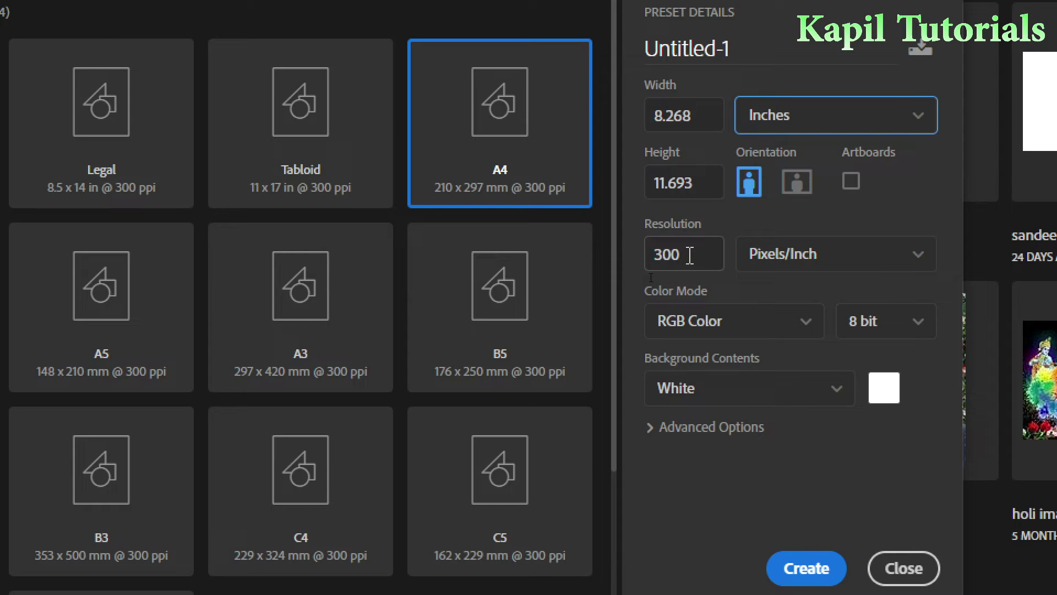
Set resolution to 75 Pixels/Inch and scroll the Background Contents list to find Transparent.
drag(690, 255, 648, 249)
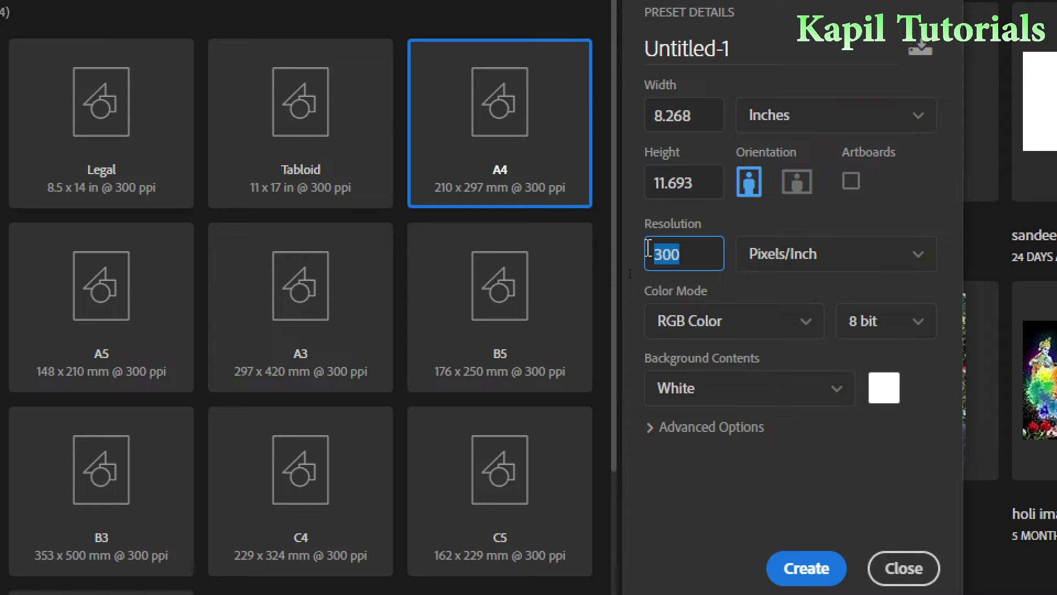
text(75)
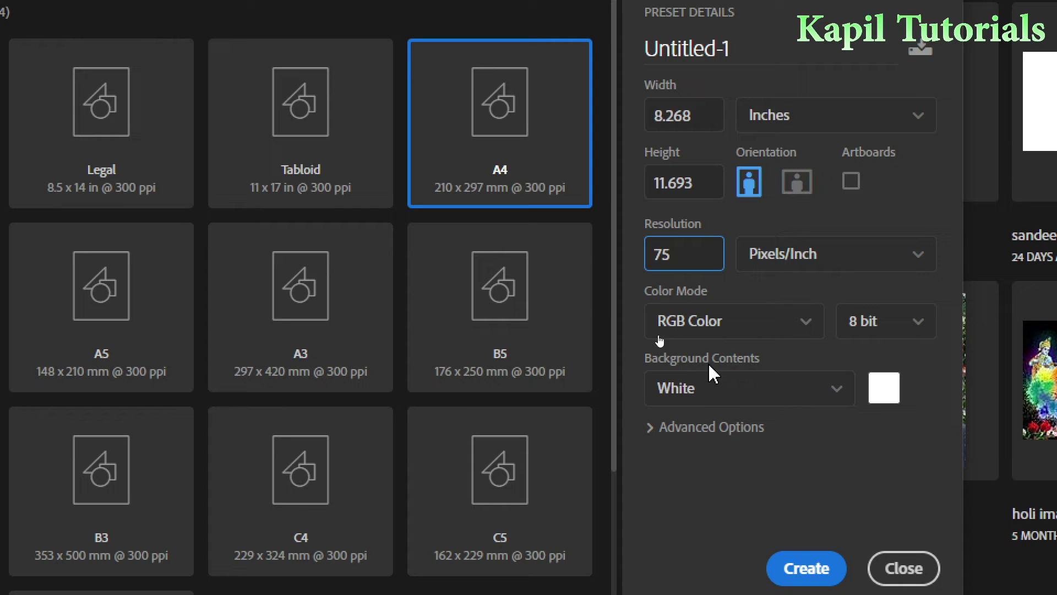
click(833, 394)
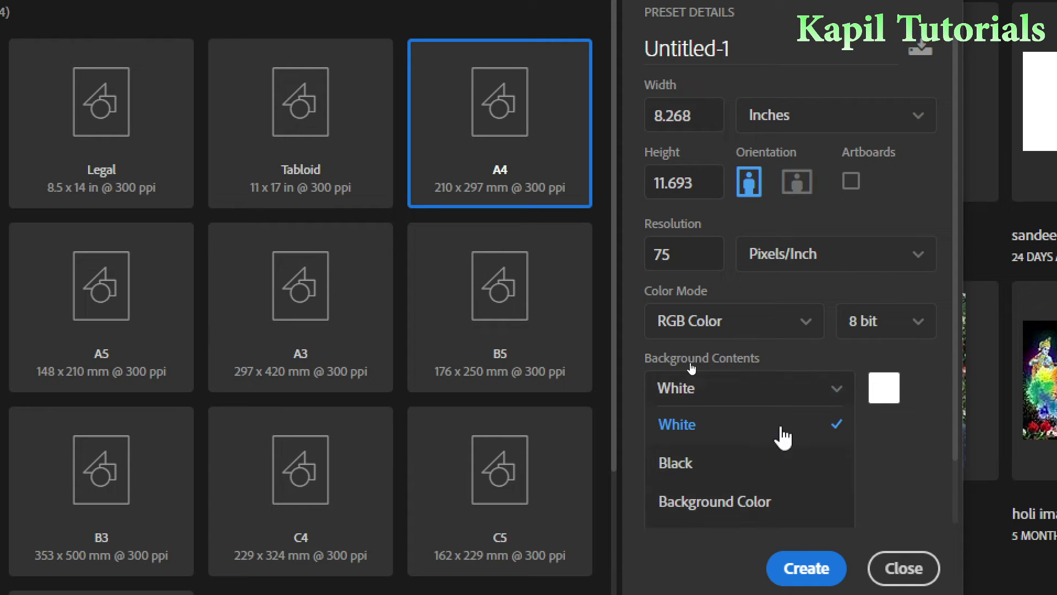
scroll(732, 490, down, 1)
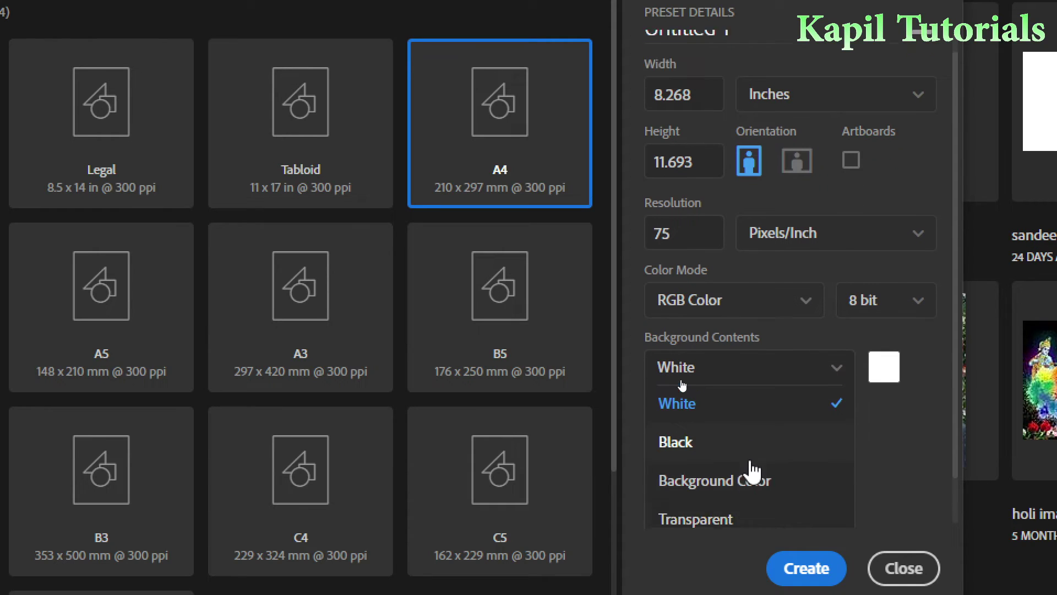
scroll(752, 470, down, 2)
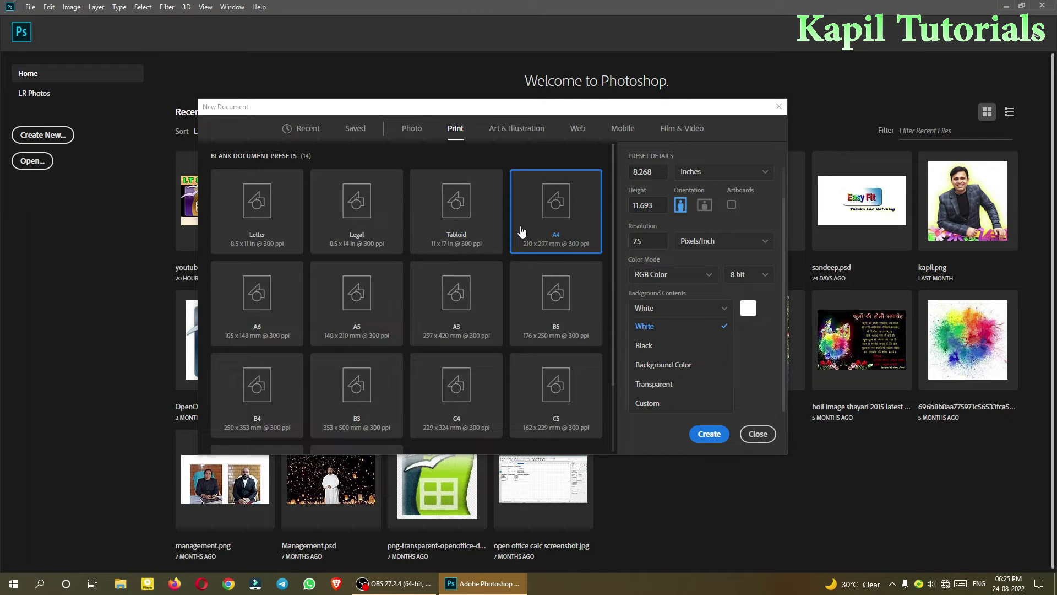
Browse Art & Illustration, Web and Film & Video presets, then return to Photo's Default Photoshop Size.
click(518, 130)
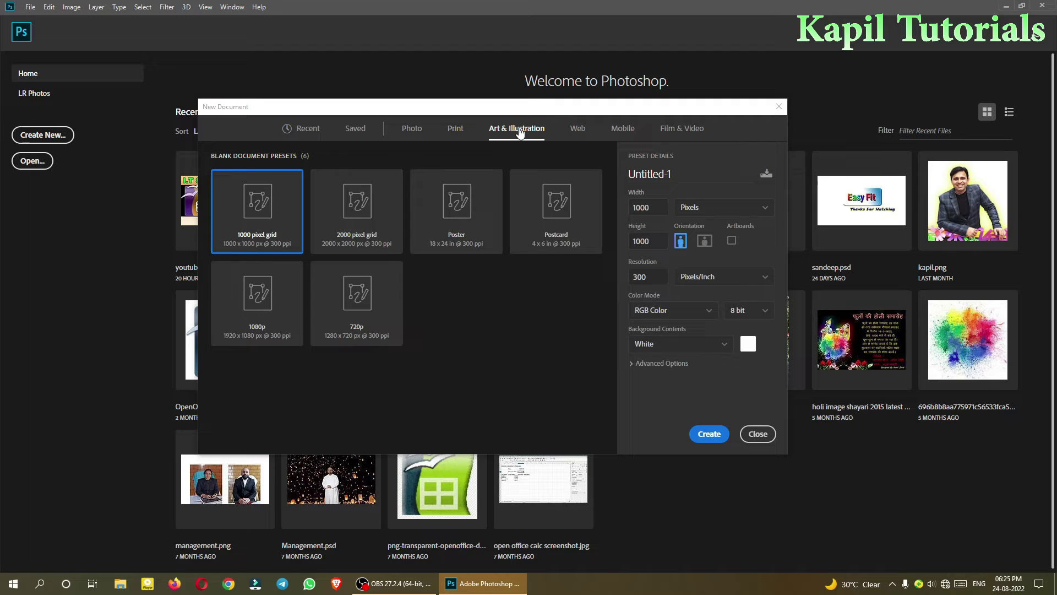
click(576, 130)
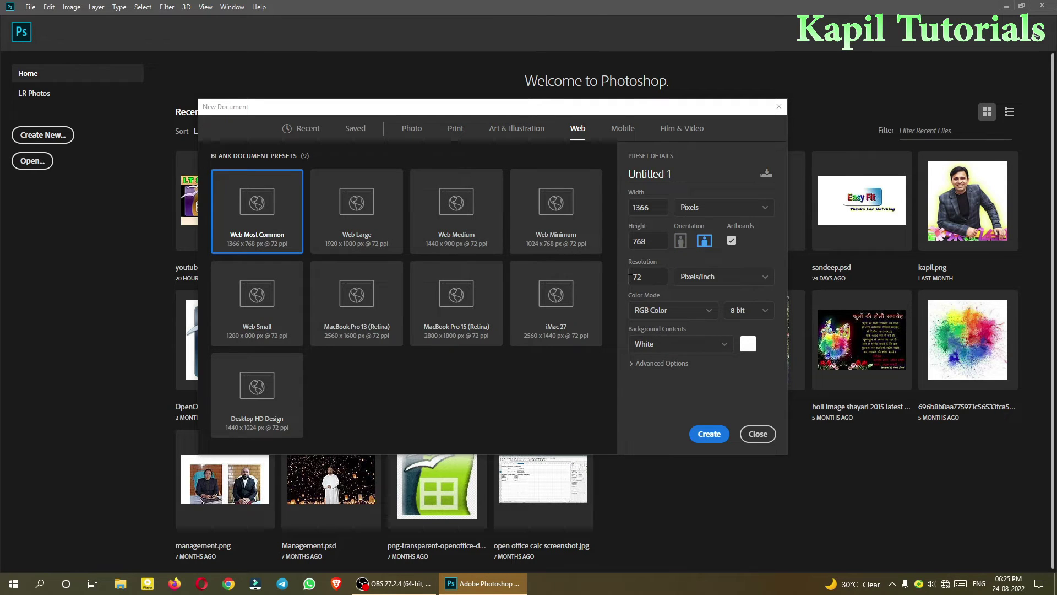
click(682, 130)
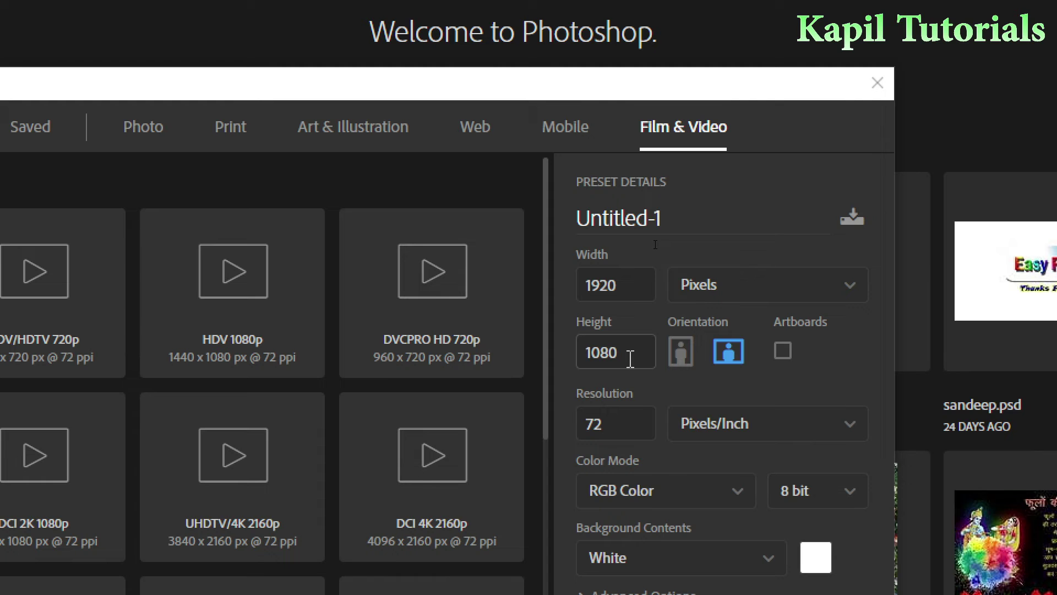
click(634, 419)
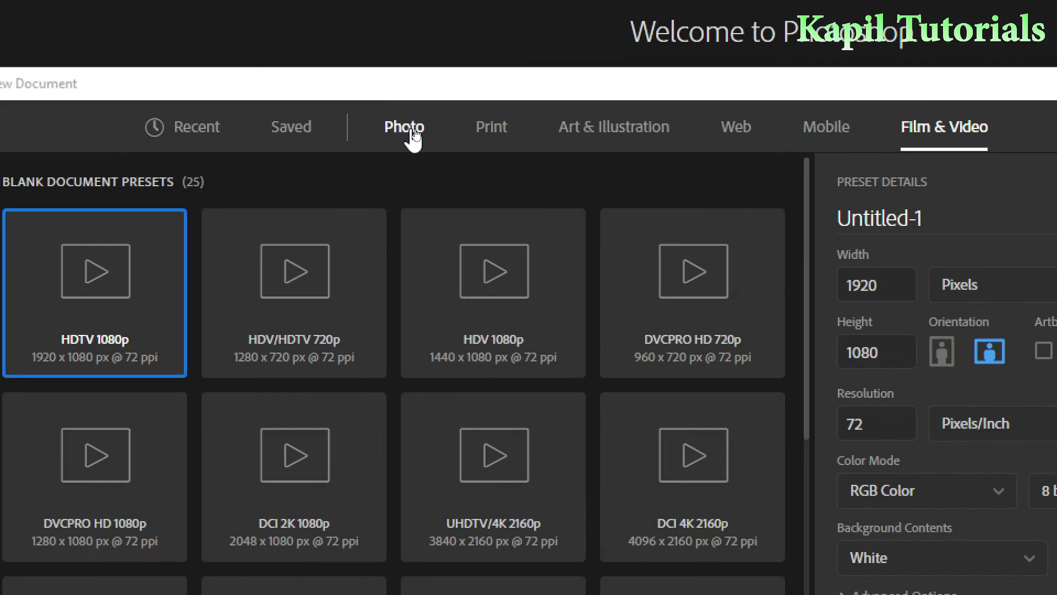
click(416, 133)
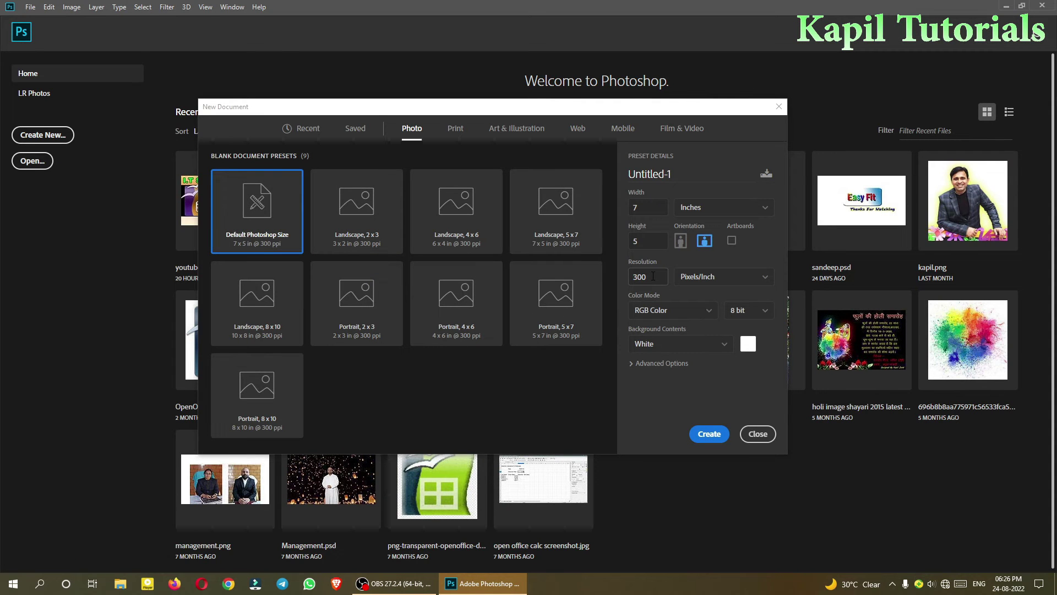
Set resolution to 75 ppi, choose Transparent background contents, and create the 7 x 5 in document.
drag(649, 276, 622, 280)
click(724, 344)
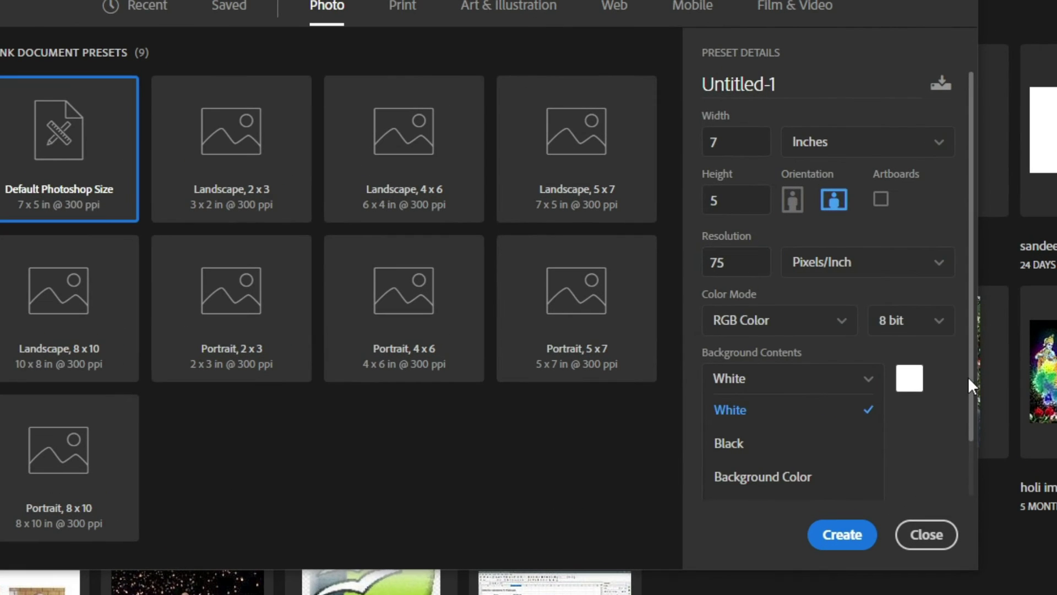
drag(968, 375, 962, 447)
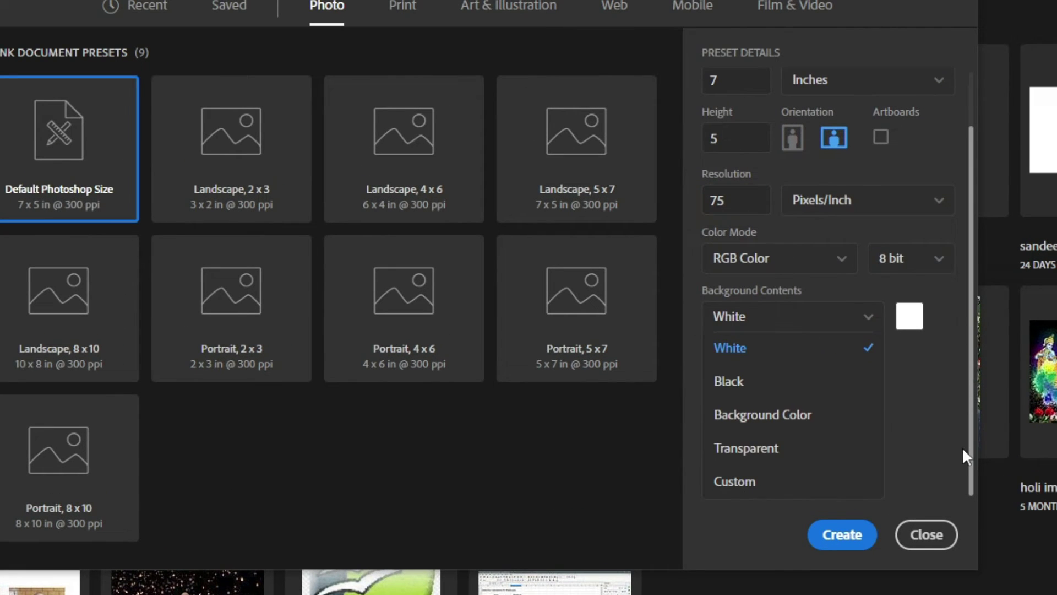
click(763, 449)
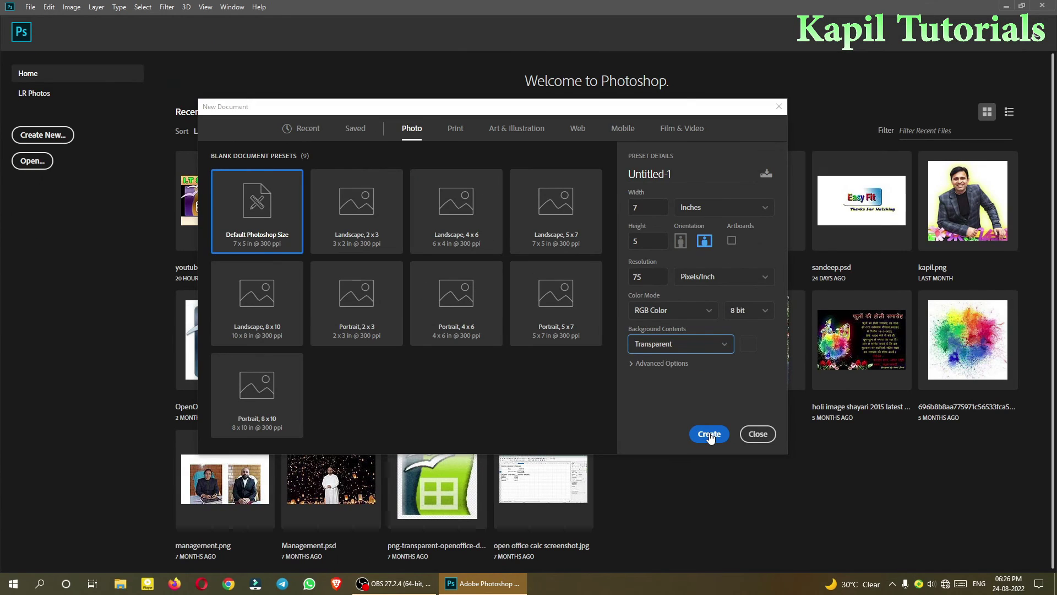
click(710, 434)
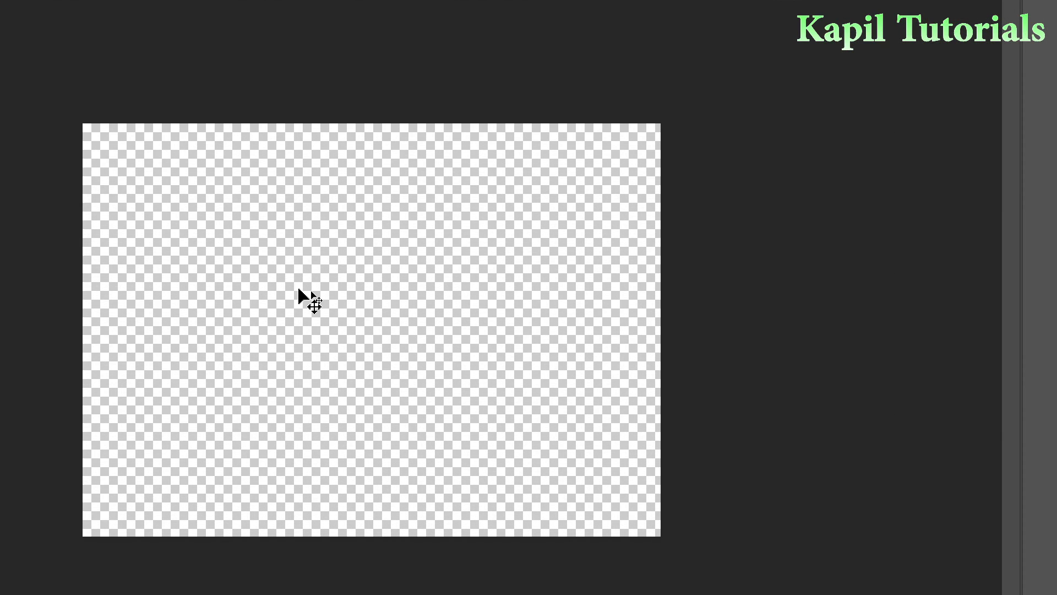
Let Untitled-1 open as an empty transparent 7 x 5 in canvas with Layer 1.
key(ctrl)
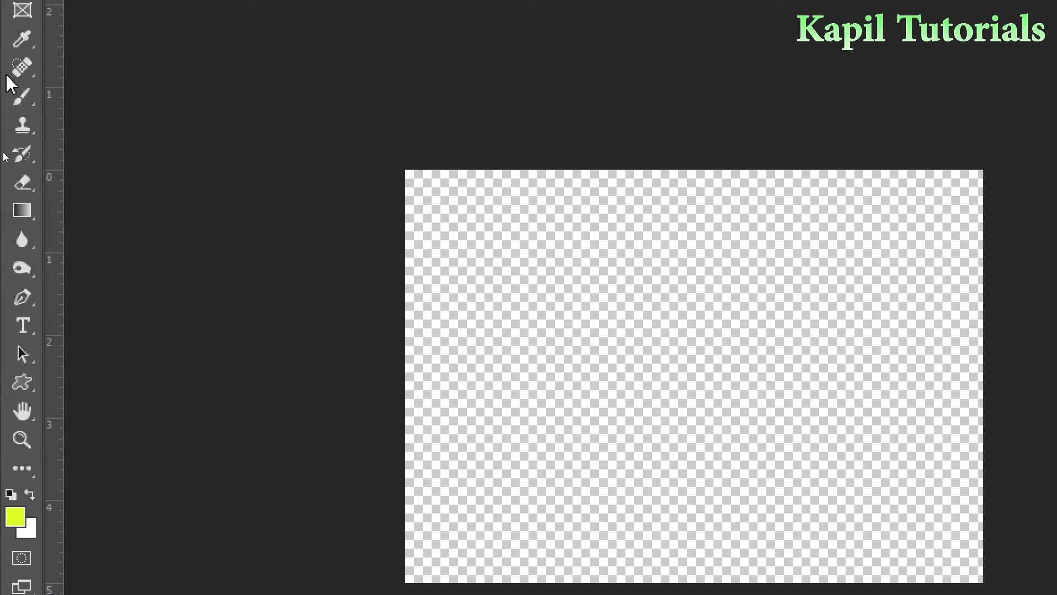
key(ctrl)
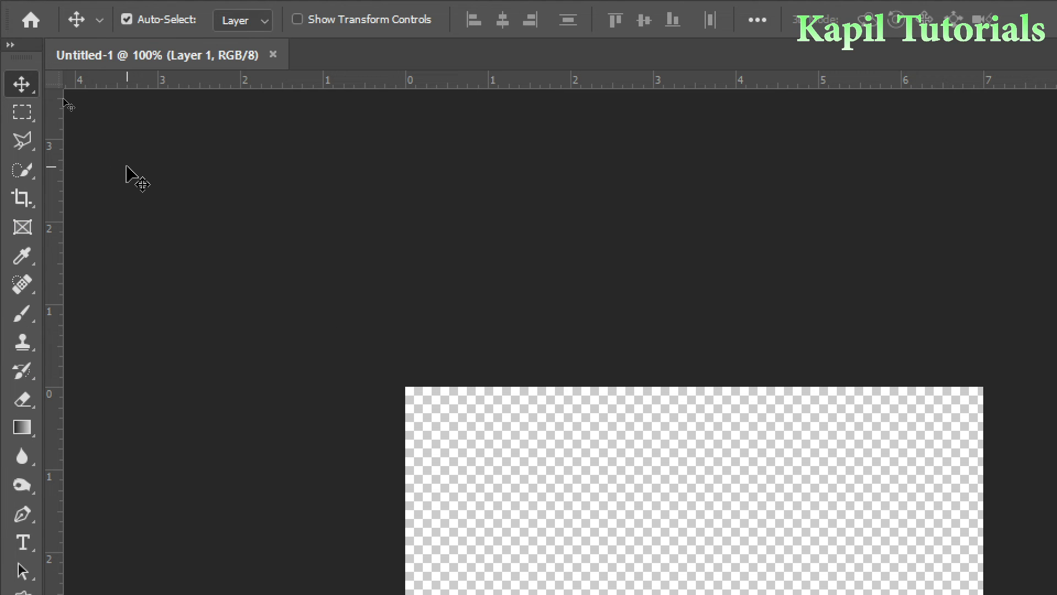
Switch to the Polygonal Lasso tool from the Tools panel's lasso group.
right_click(22, 84)
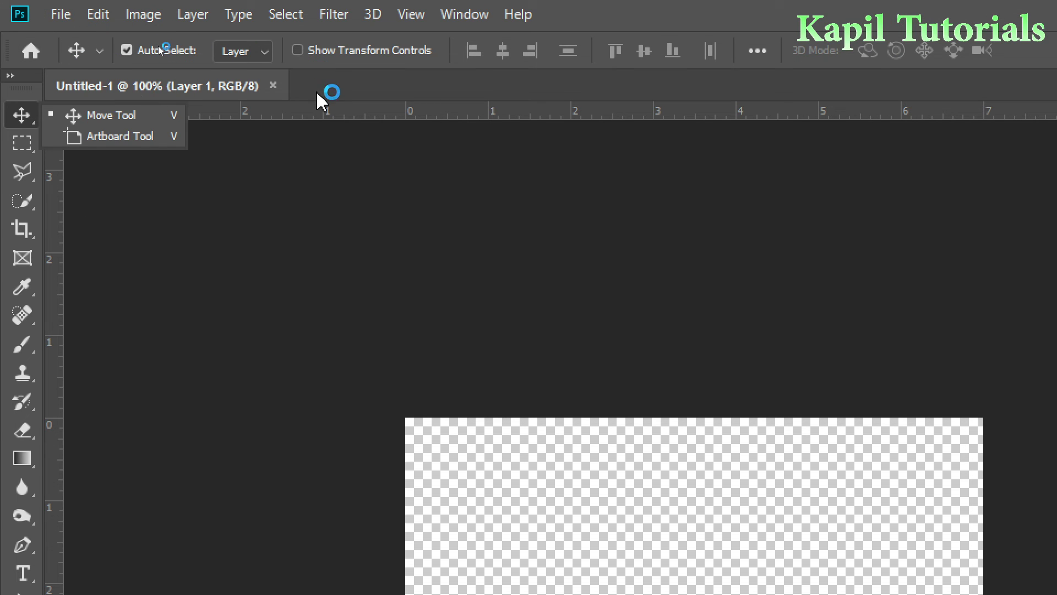
click(35, 173)
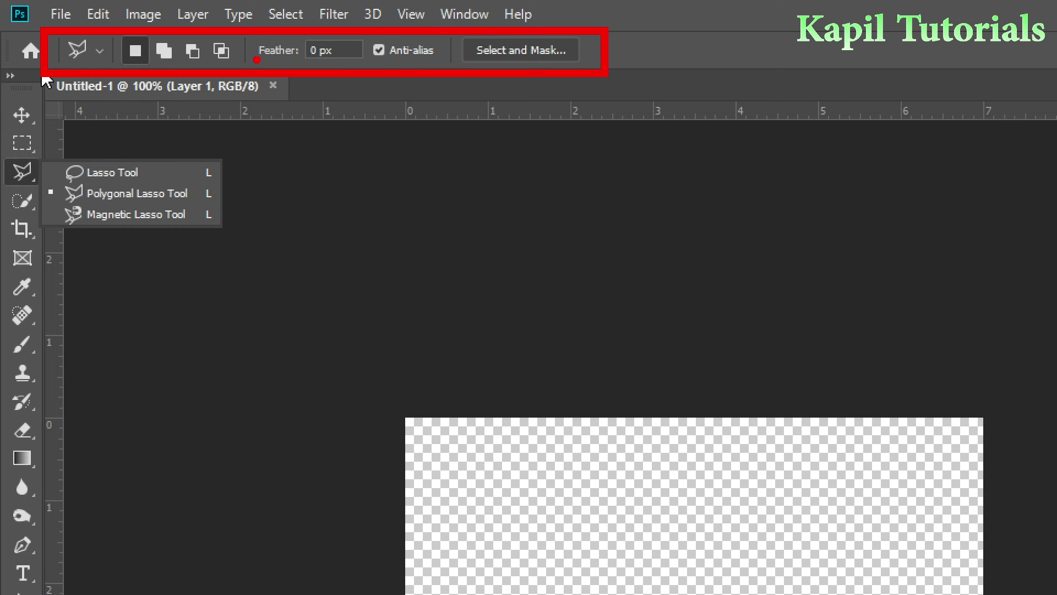
click(46, 82)
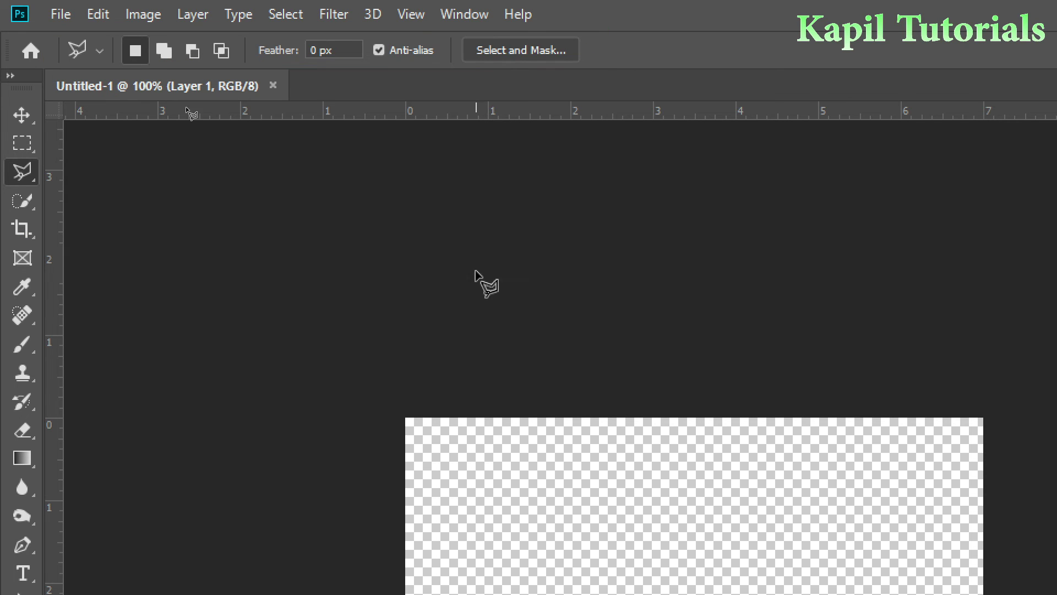
Look through the main menus from File onward, then close them back to the canvas.
click(60, 14)
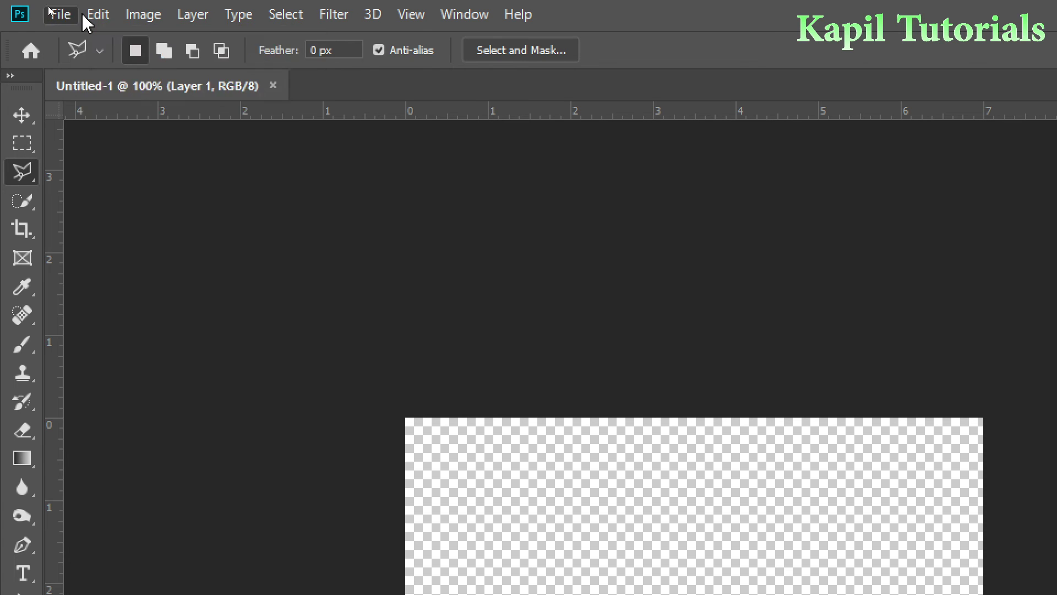
click(147, 15)
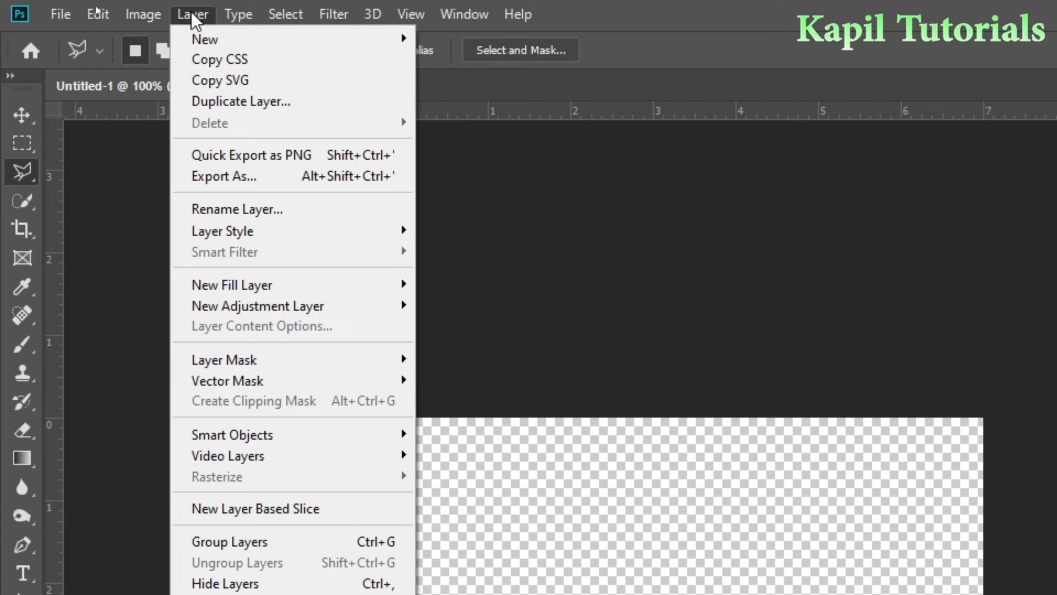
mouse_move(254, 17)
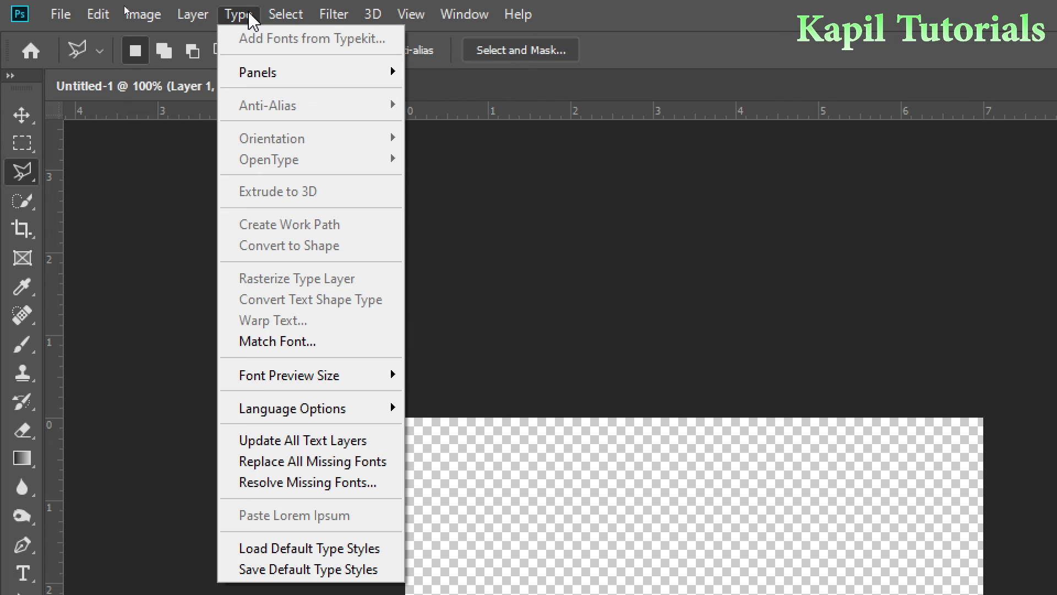
click(680, 12)
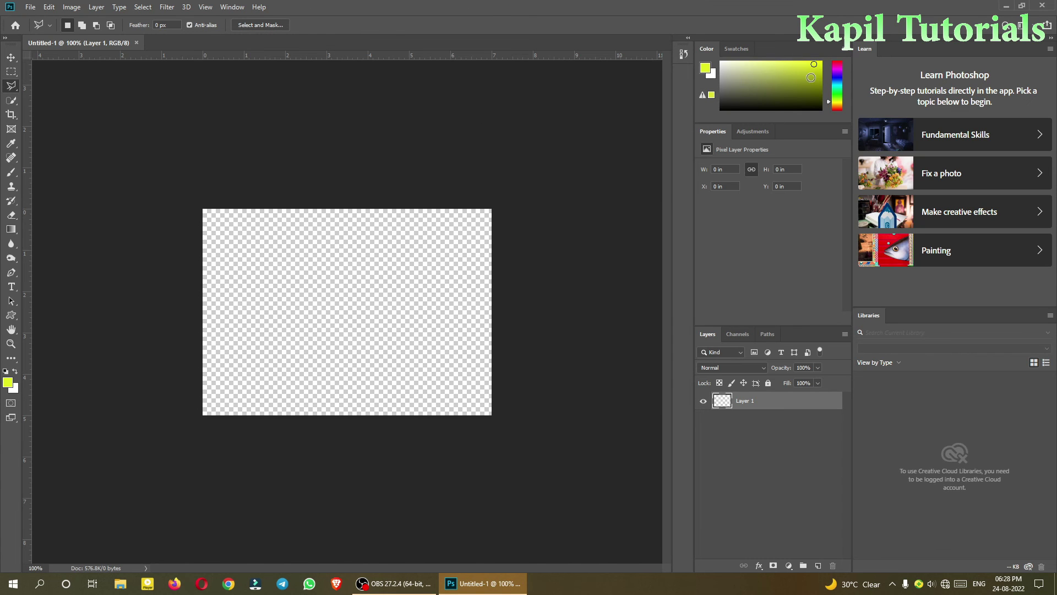
Toggle between the Color and Swatches panels, ending on Swatches with its preset colour samples.
click(744, 49)
click(709, 50)
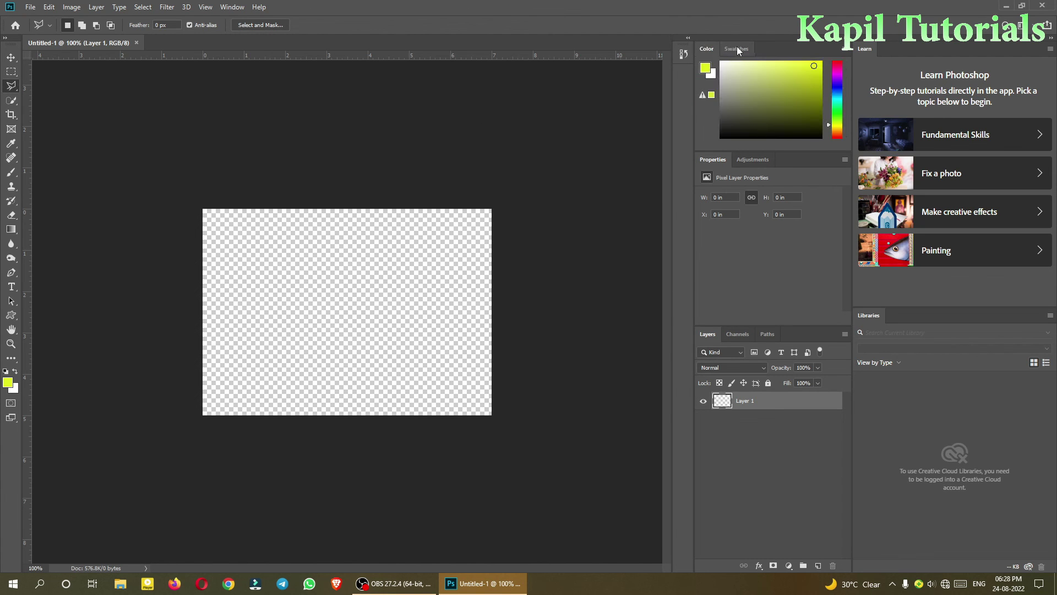
click(719, 48)
click(717, 49)
click(740, 49)
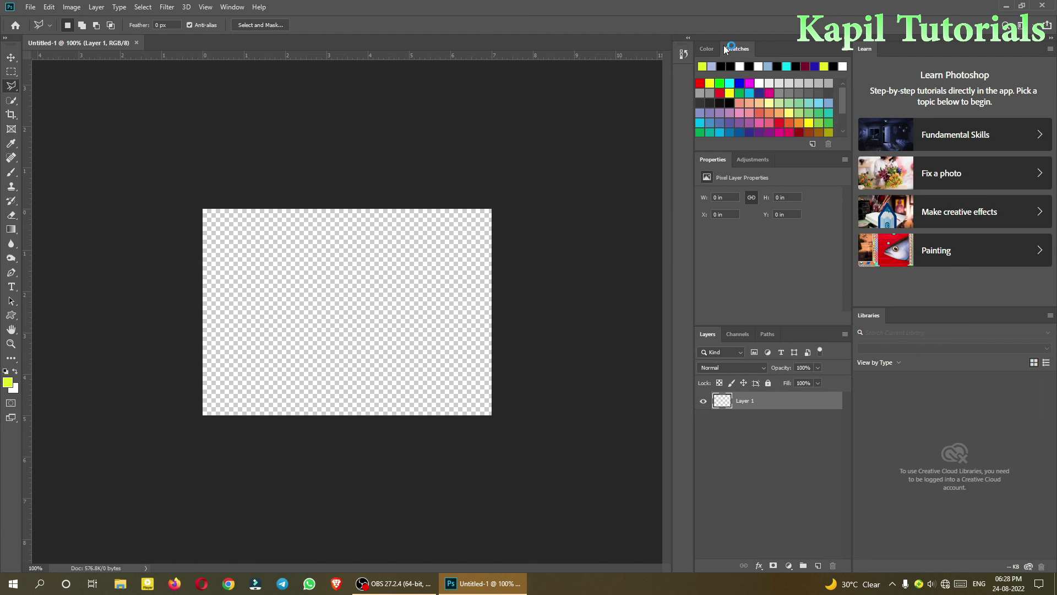
click(709, 48)
click(737, 48)
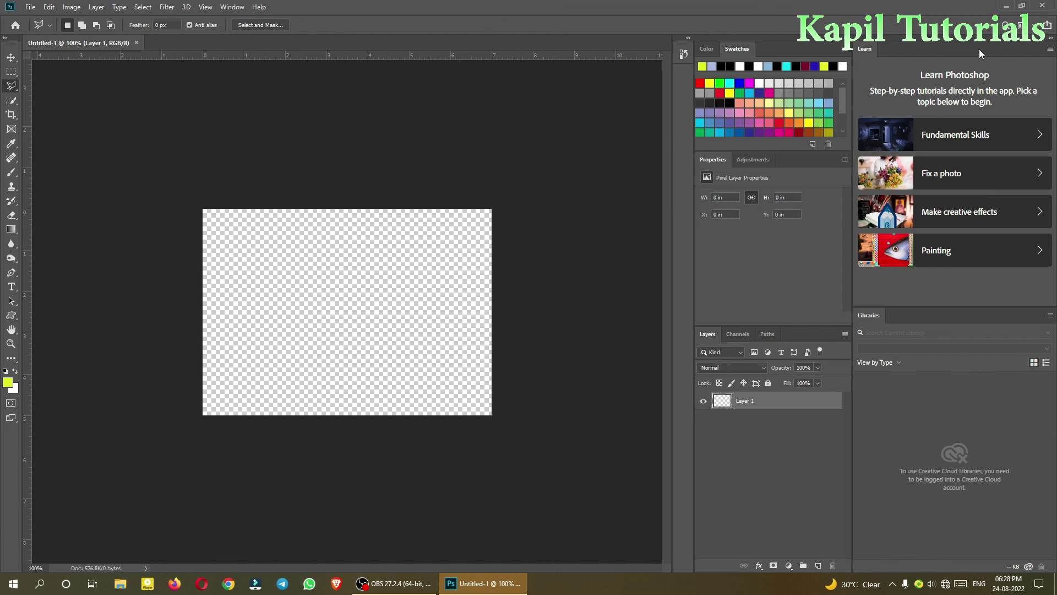